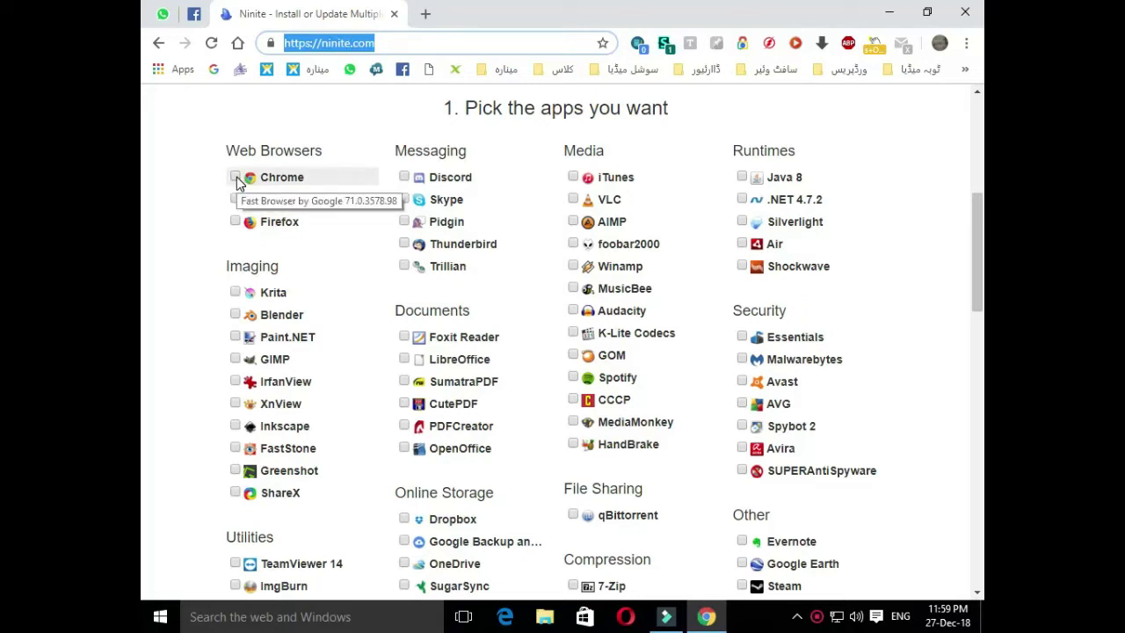
# Step: Select Chrome and Opera from the Web Browsers category for the custom installer
pyautogui.click(235, 178)
pyautogui.click(235, 201)
pyautogui.scroll(-1, 244, 211)
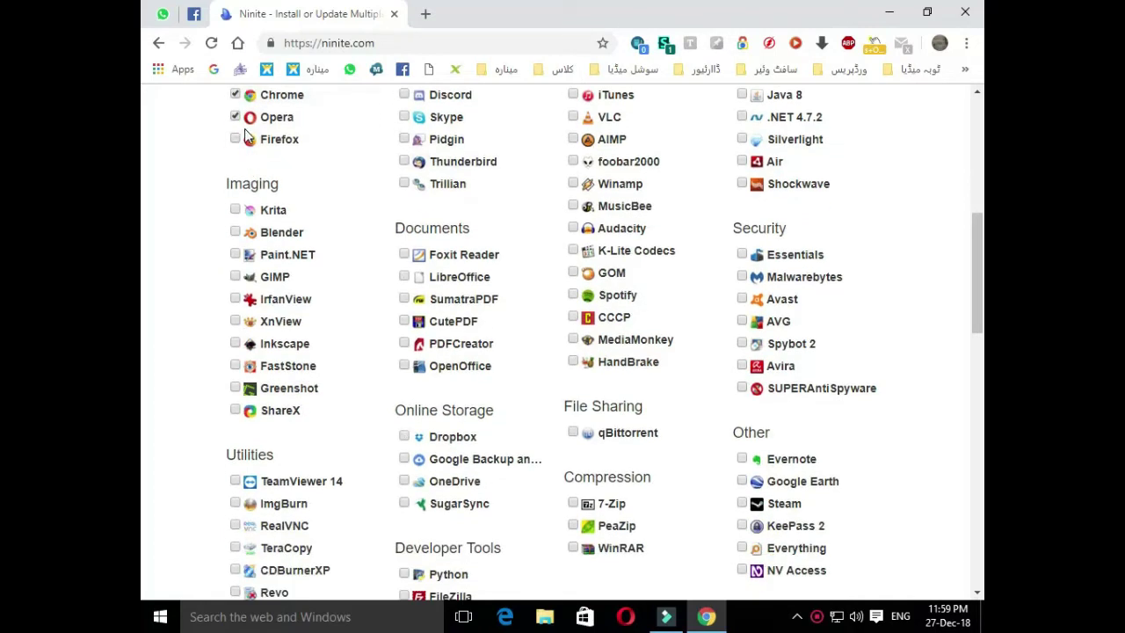
pyautogui.scroll(1, 245, 128)
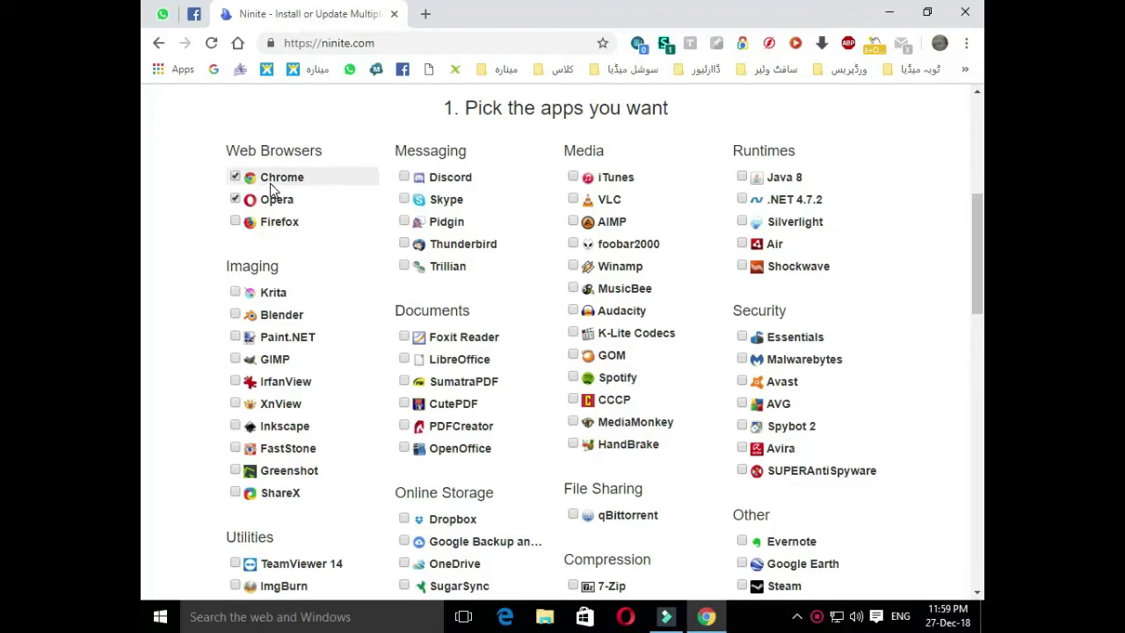
# Step: Add TeraCopy, TeamViewer 14 and Revo from the Utilities category to the selection
pyautogui.scroll(-4, 319, 177)
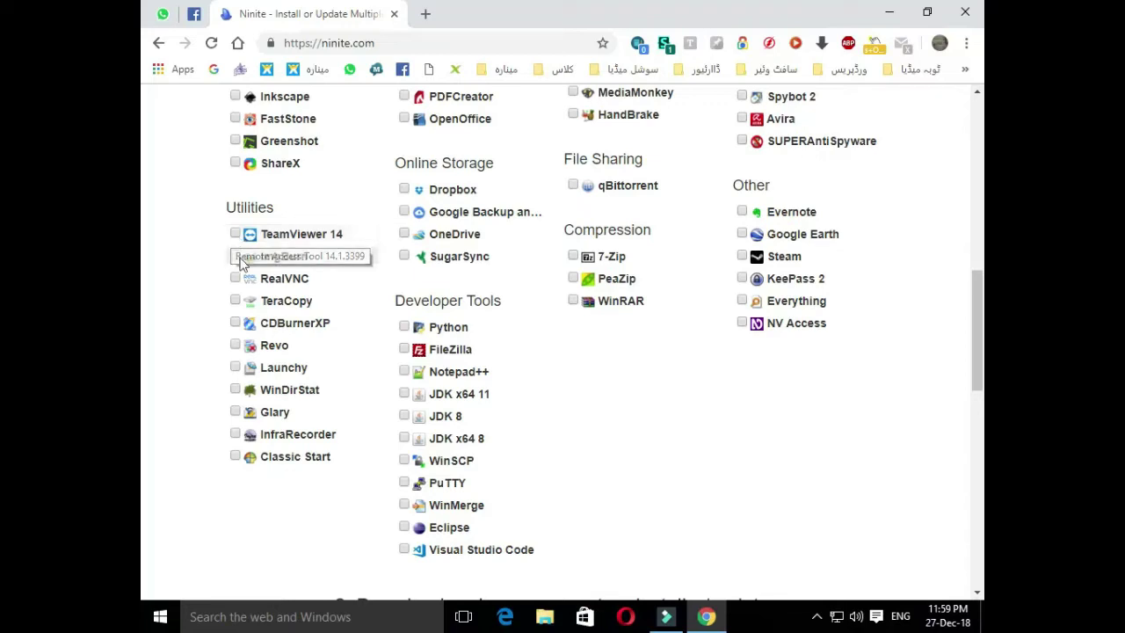
pyautogui.click(234, 300)
pyautogui.click(239, 233)
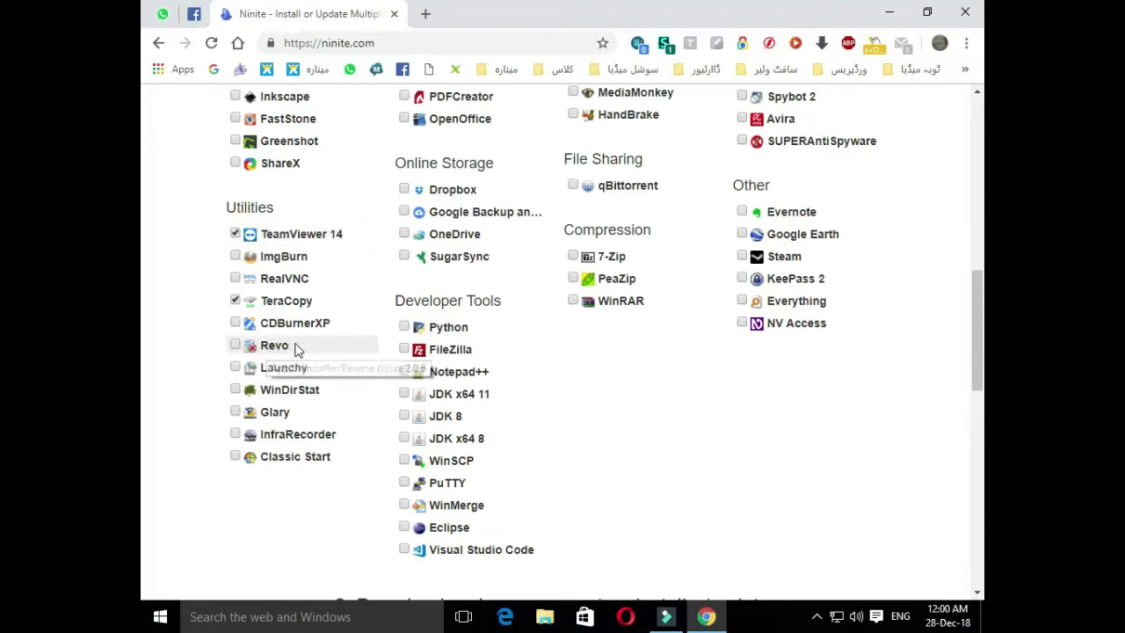
pyautogui.click(237, 346)
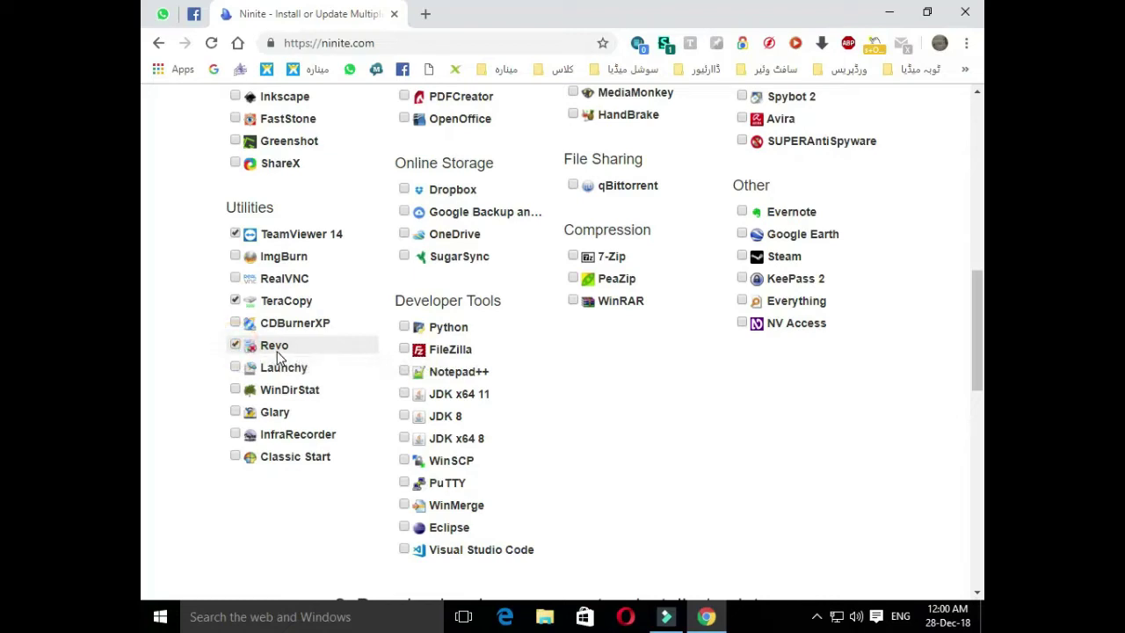
# Step: Add Foxit Reader from the Documents category to the selection
pyautogui.scroll(4, 465, 356)
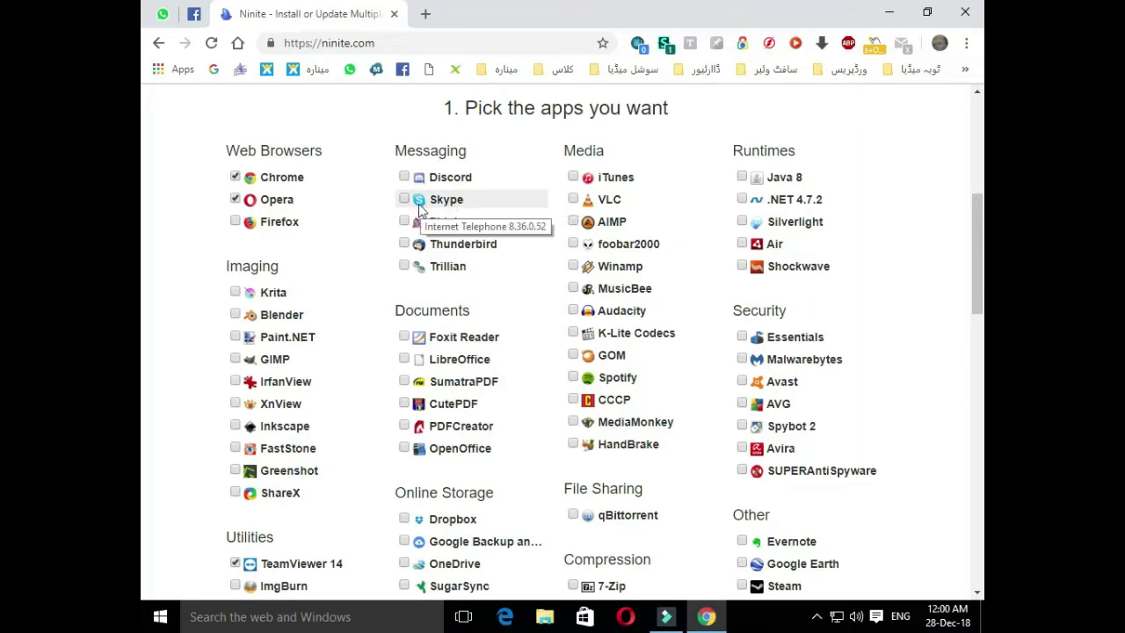
pyautogui.scroll(-1, 472, 211)
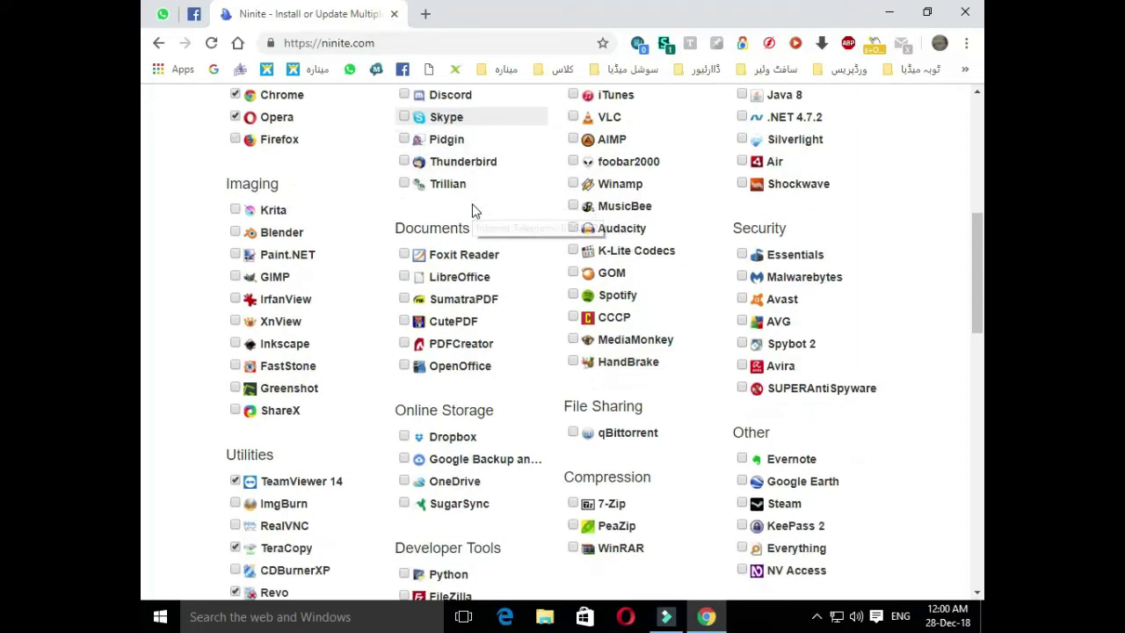
pyautogui.click(404, 254)
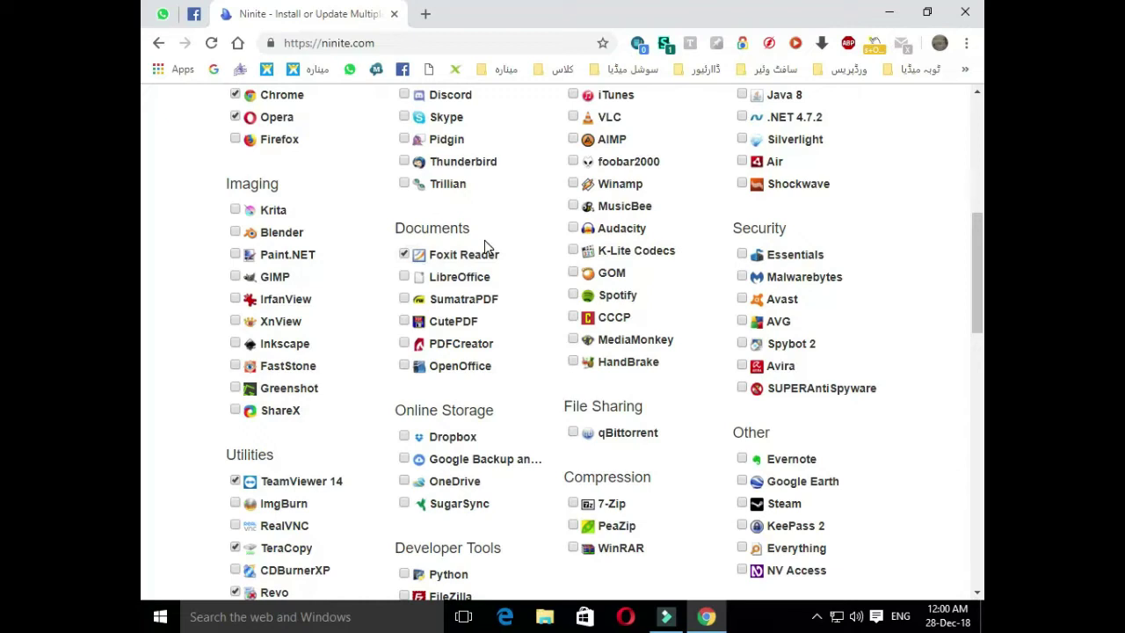
# Step: Add the media apps VLC and K-Lite Codecs and the compression app WinRAR to the selection
pyautogui.scroll(-3, 484, 246)
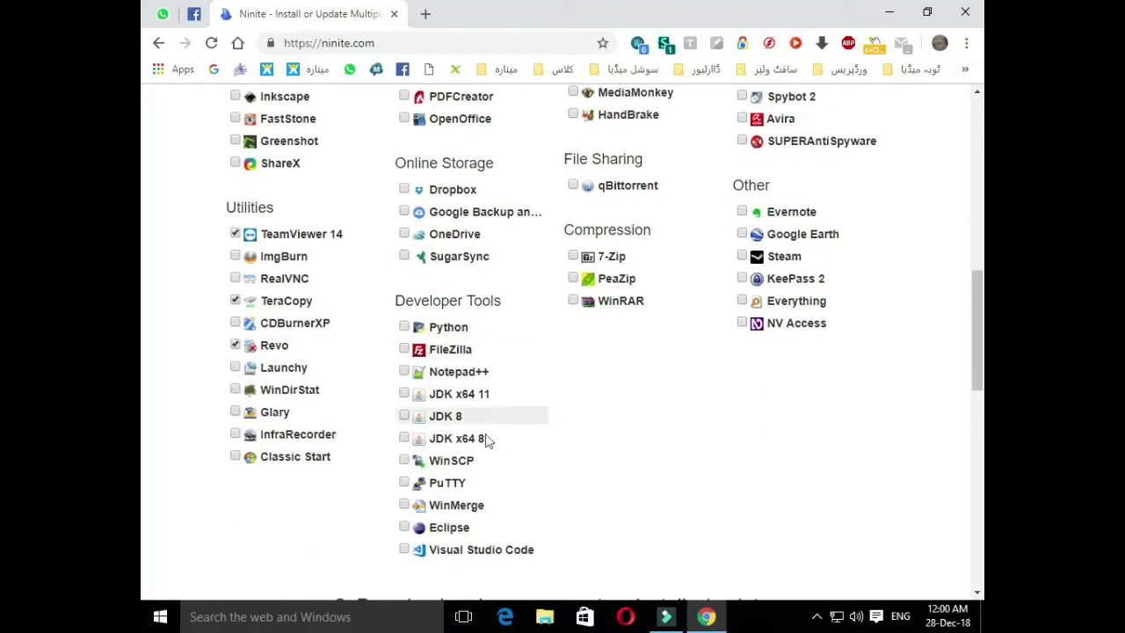
pyautogui.scroll(3, 590, 497)
pyautogui.scroll(2, 587, 489)
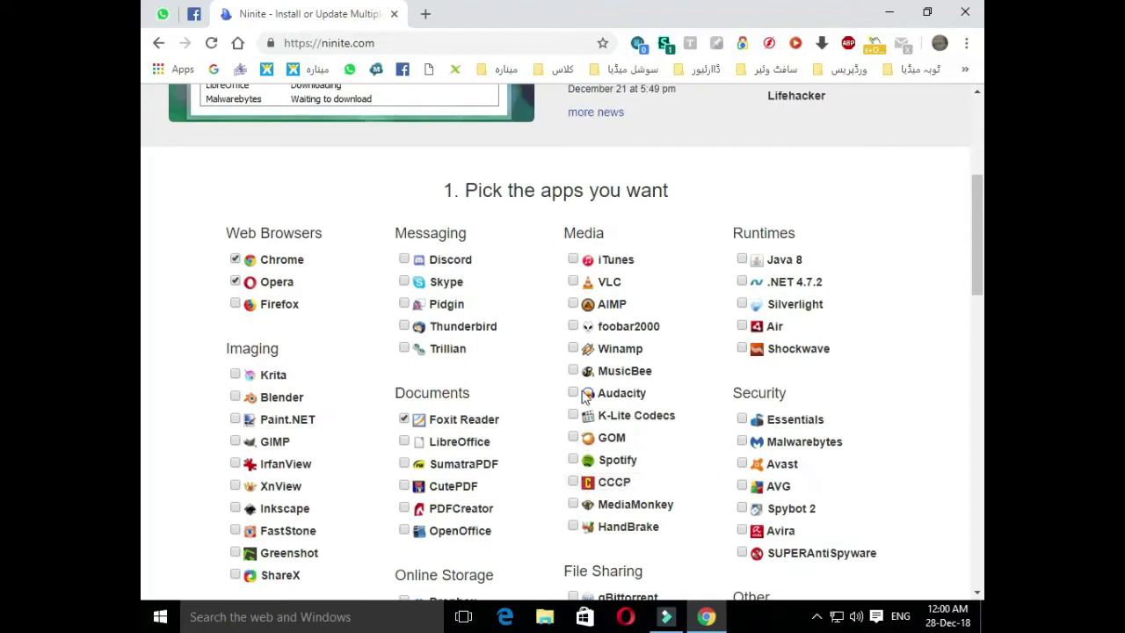
pyautogui.click(601, 283)
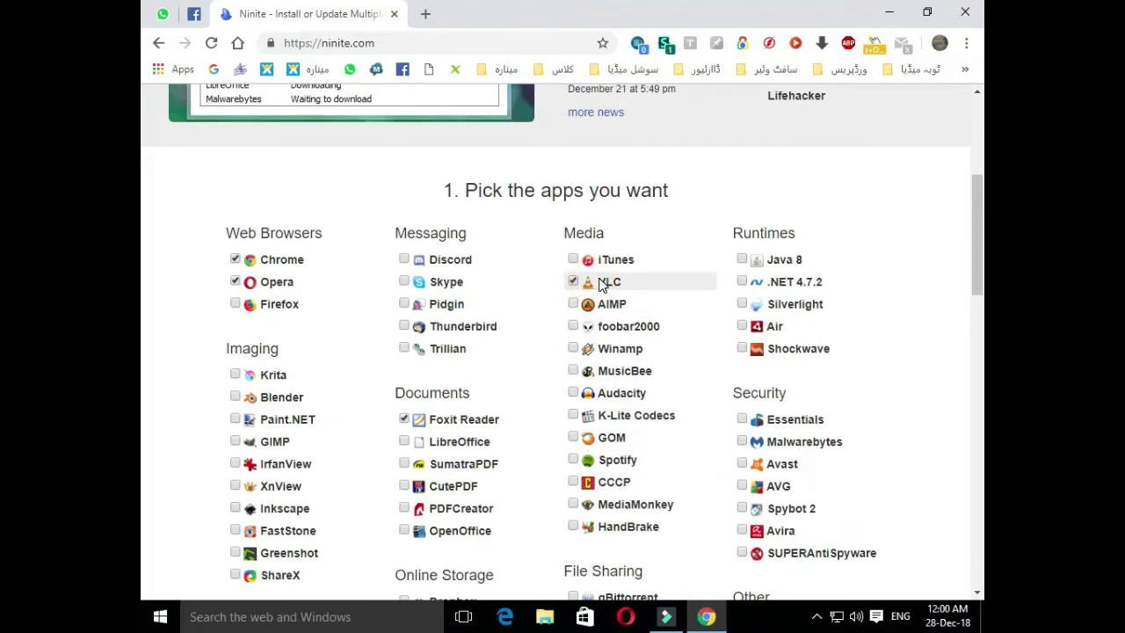
pyautogui.scroll(-3, 601, 283)
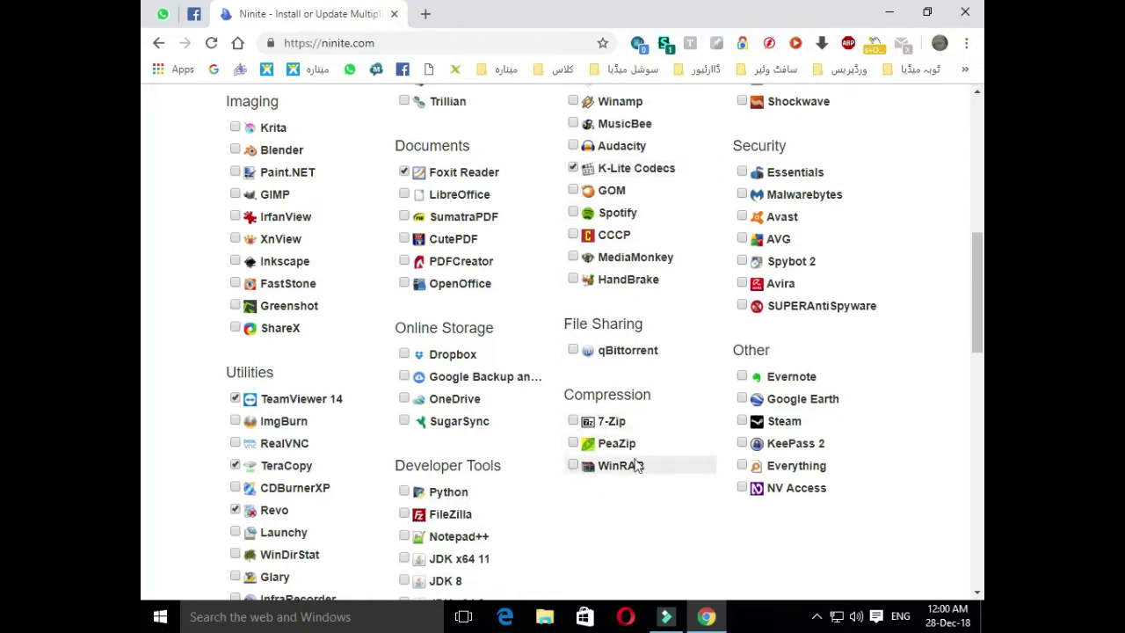
pyautogui.click(580, 475)
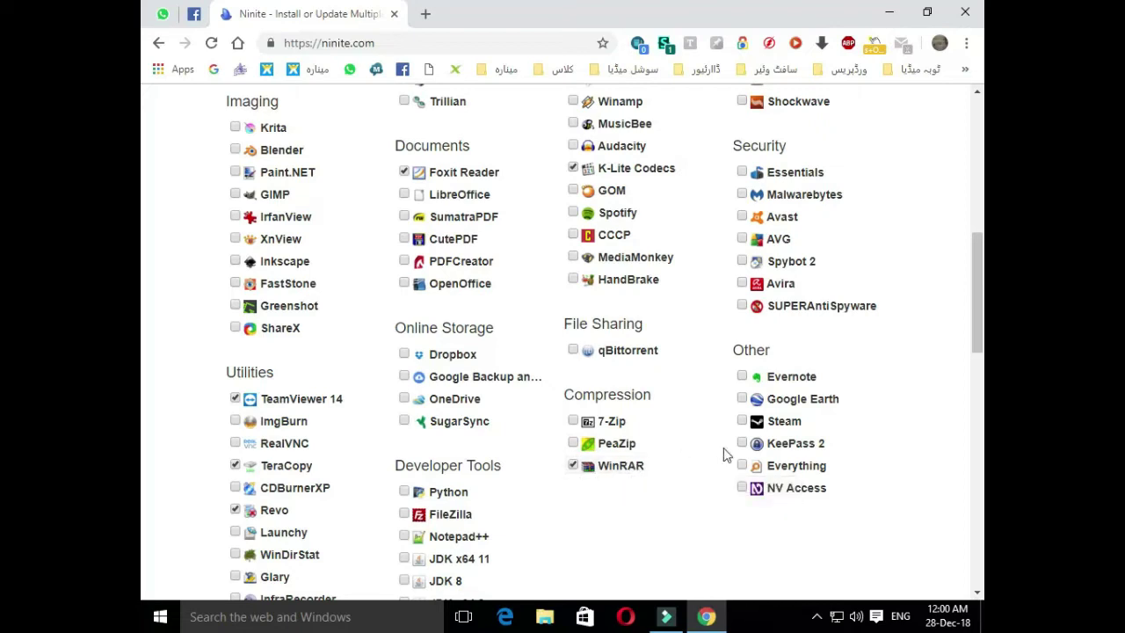
# Step: Download the custom Ninite installer for the selected apps and keep the flagged .exe file
pyautogui.scroll(3, 720, 431)
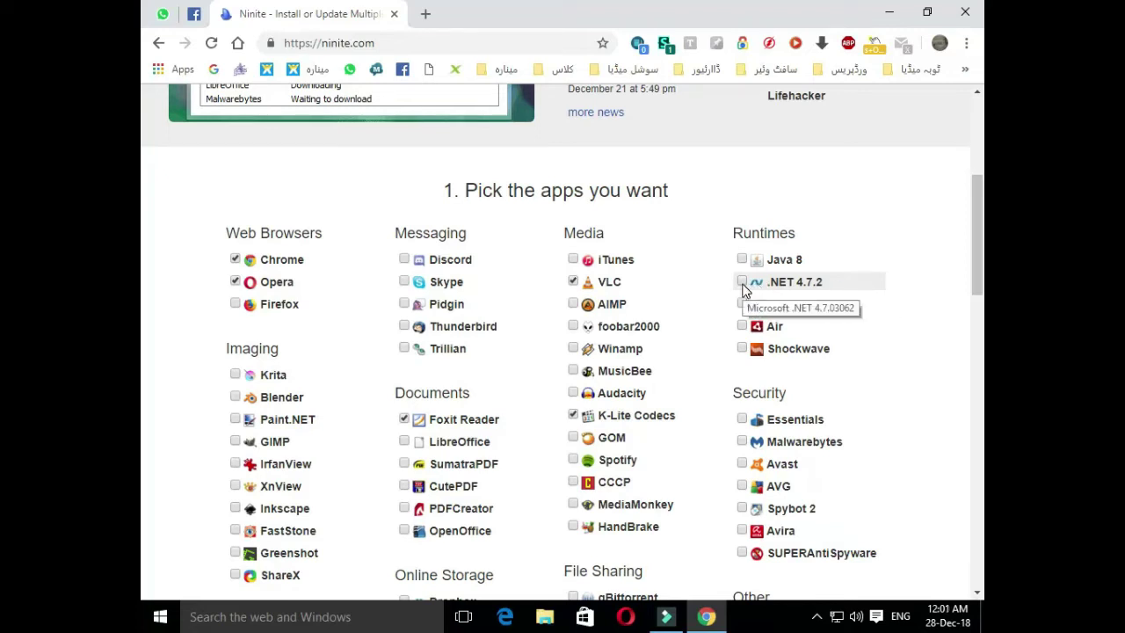
pyautogui.scroll(-3, 747, 285)
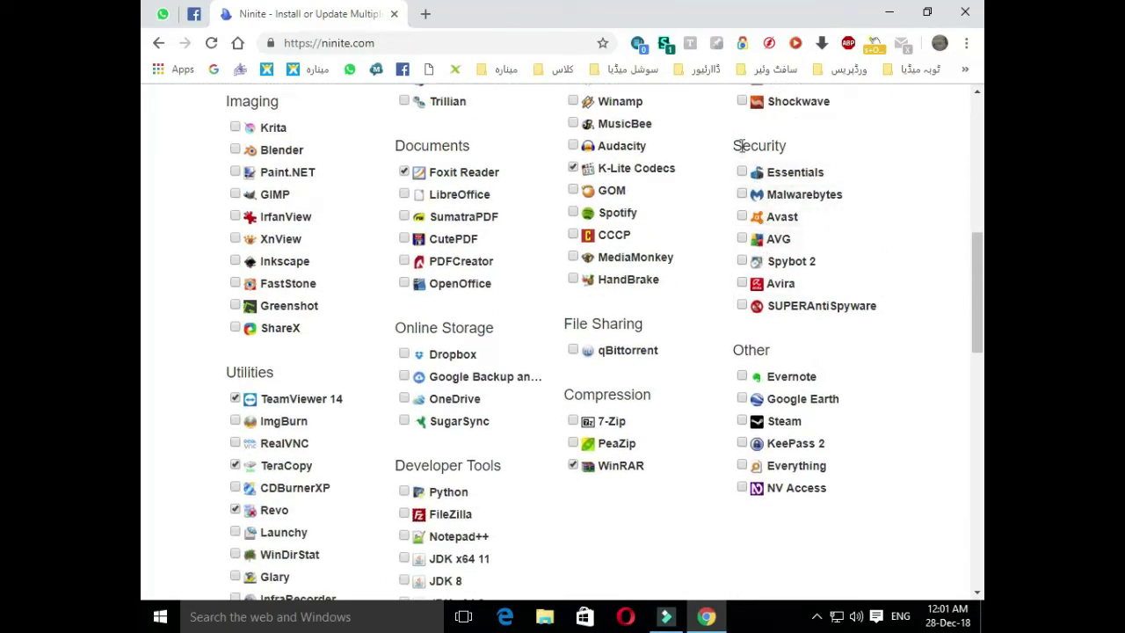
pyautogui.scroll(-3, 695, 382)
pyautogui.scroll(-2, 545, 323)
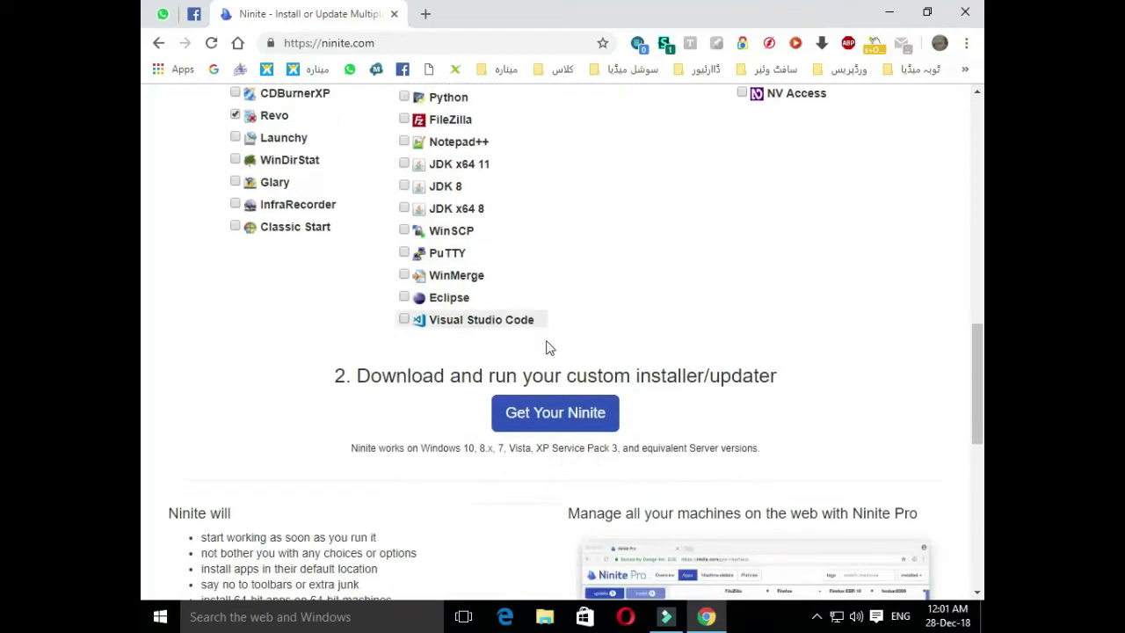
pyautogui.click(556, 402)
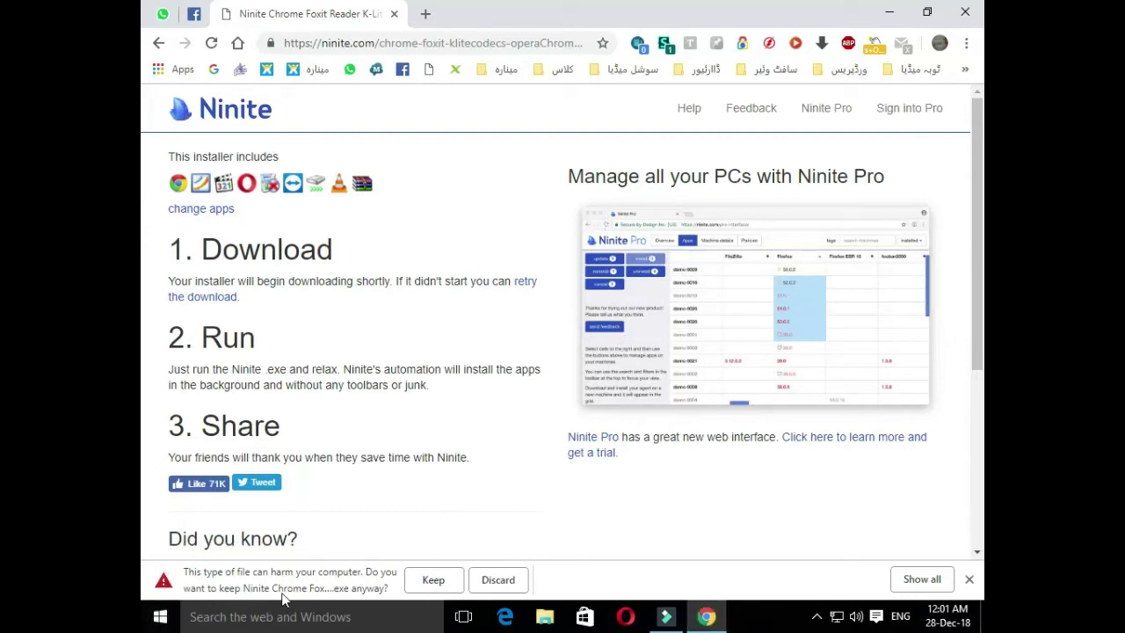
pyautogui.click(434, 581)
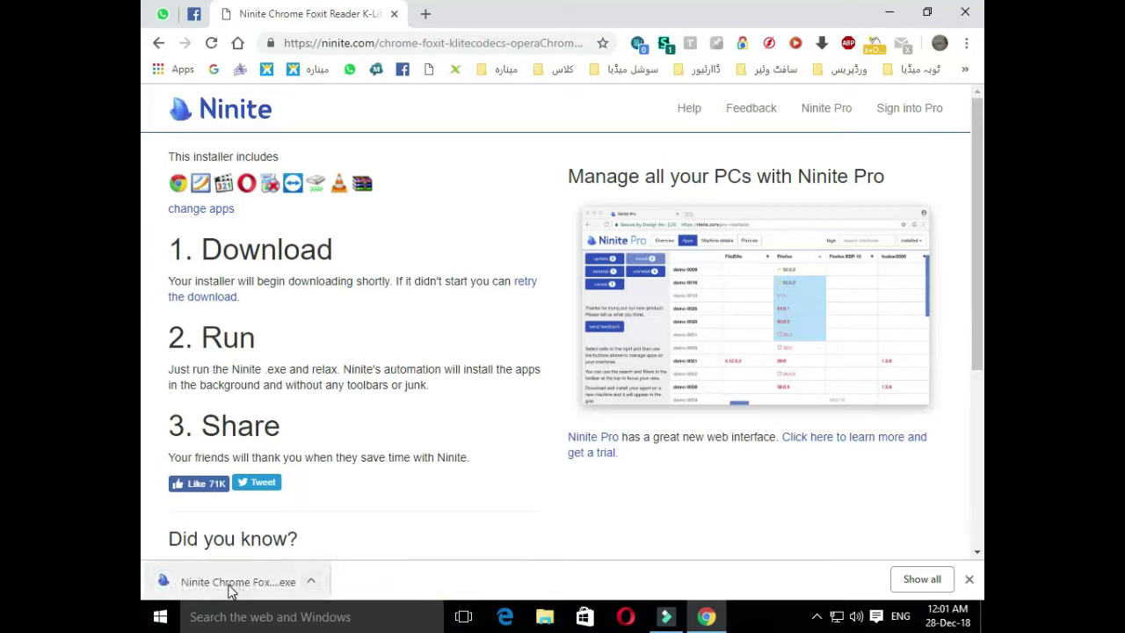
# Step: Show the downloaded Ninite installer in its folder, then minimize the folder window
pyautogui.click(311, 582)
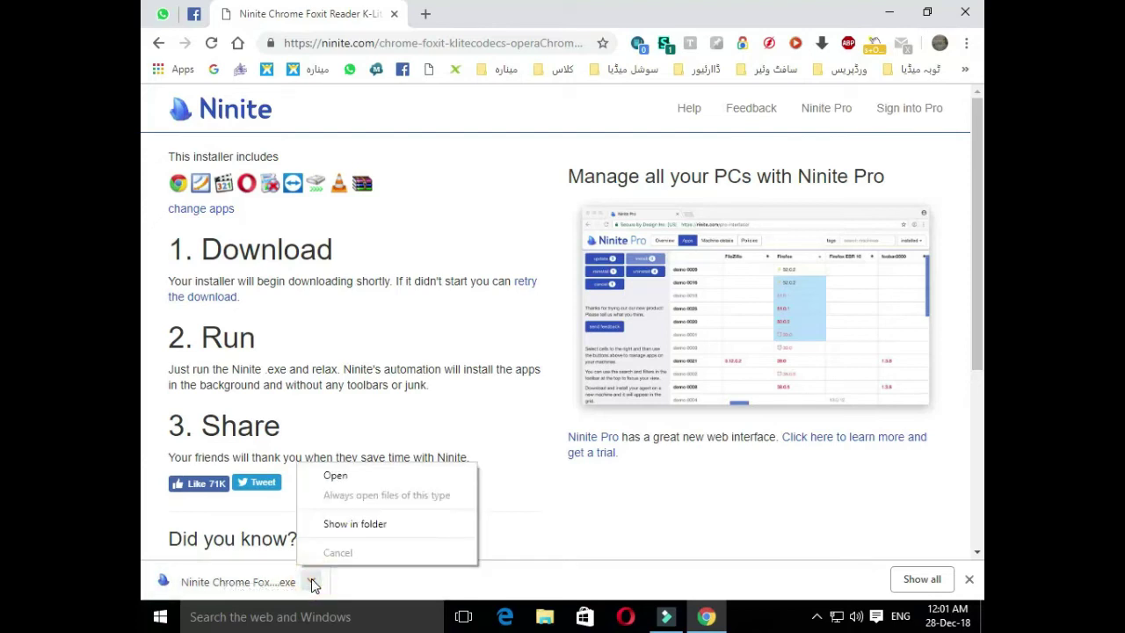
pyautogui.click(355, 524)
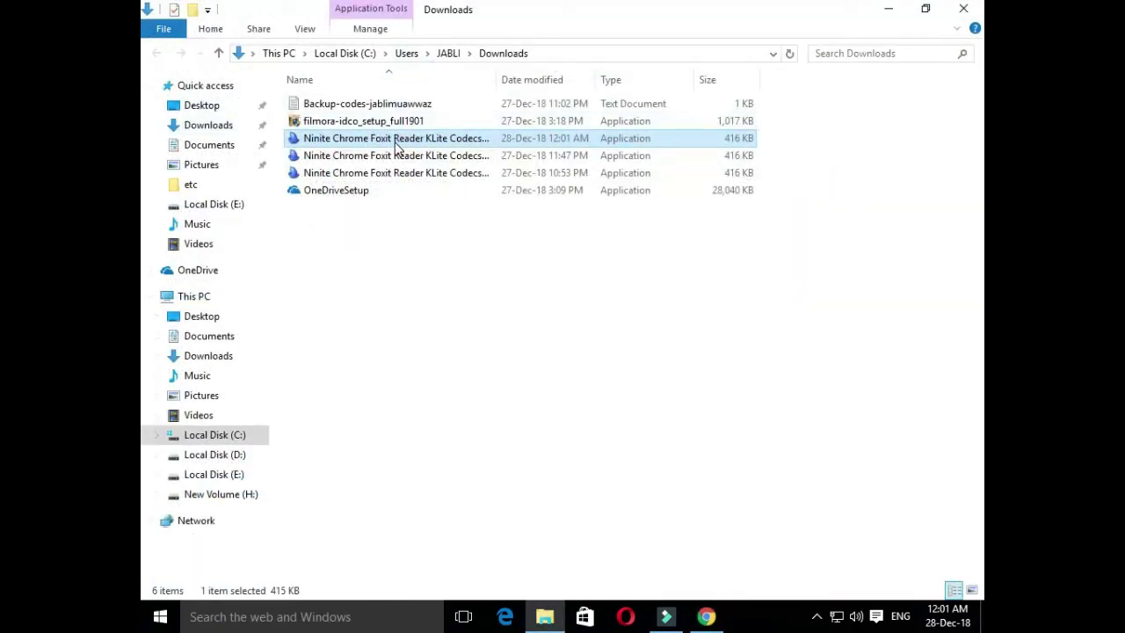
pyautogui.click(889, 9)
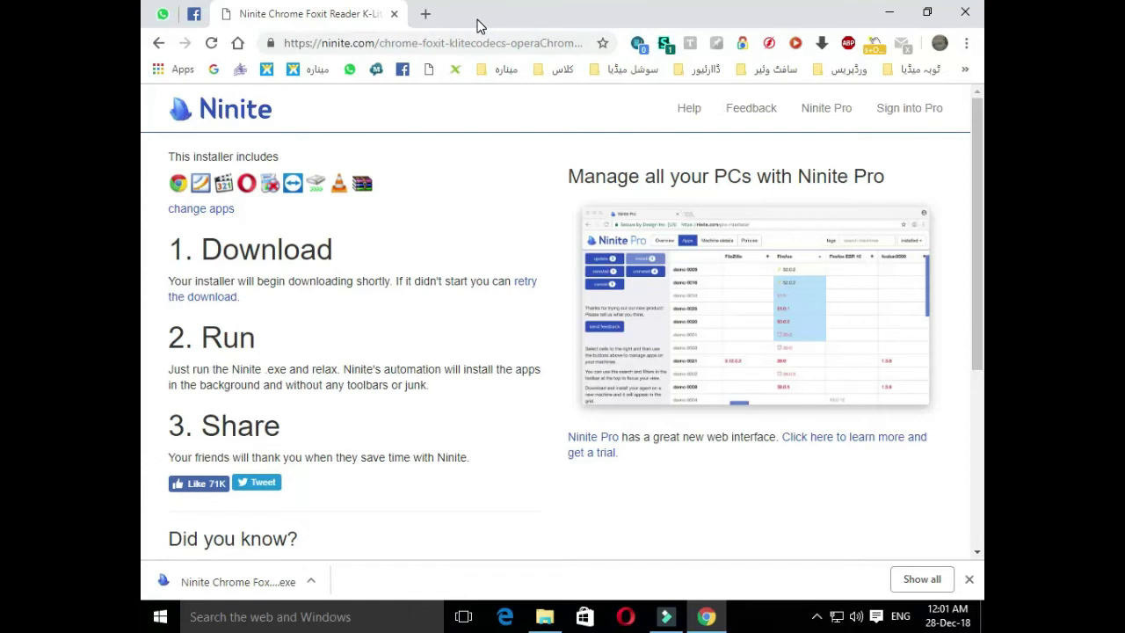
# Step: Run the Ninite installer from the browser's download list and expand its per-application installation details
pyautogui.hotkey('ctrl', 'j')
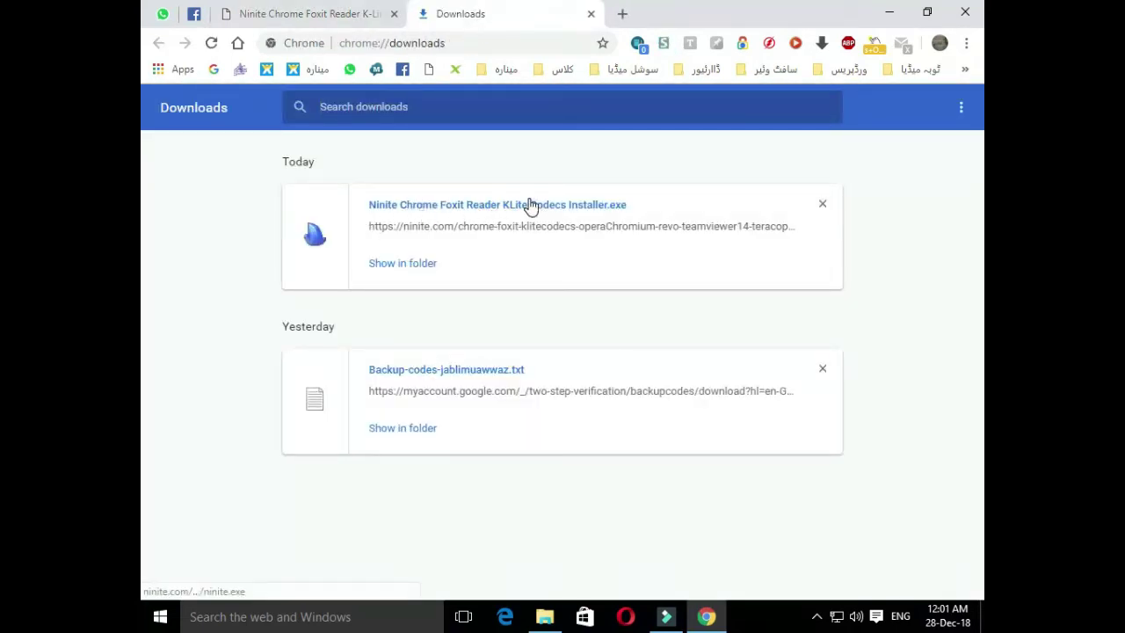
pyautogui.doubleClick(470, 209)
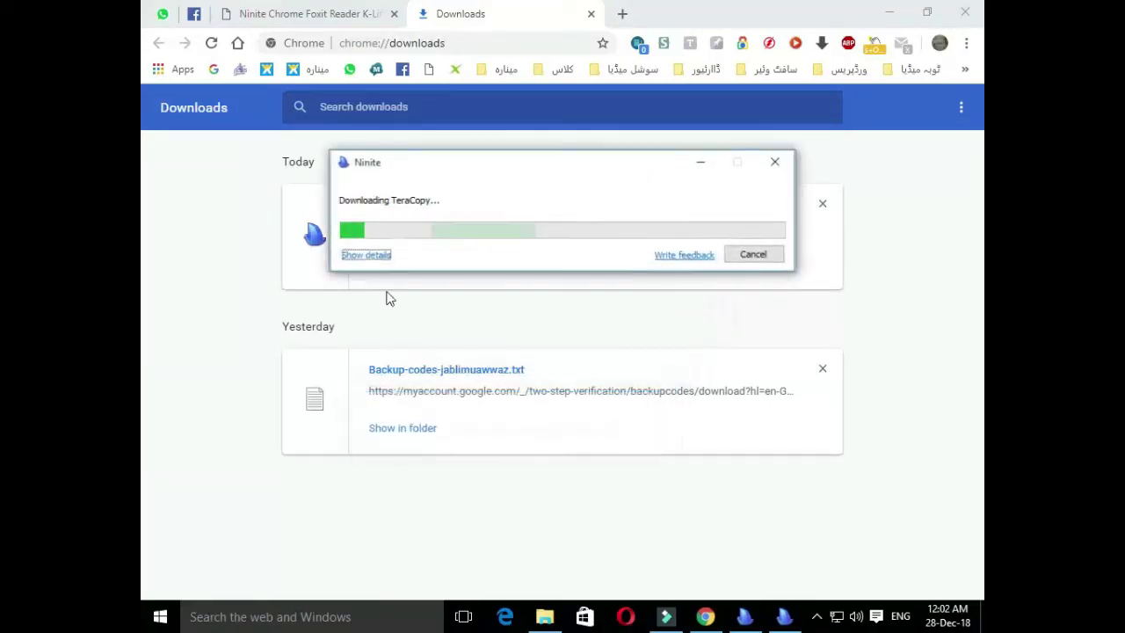
pyautogui.click(364, 257)
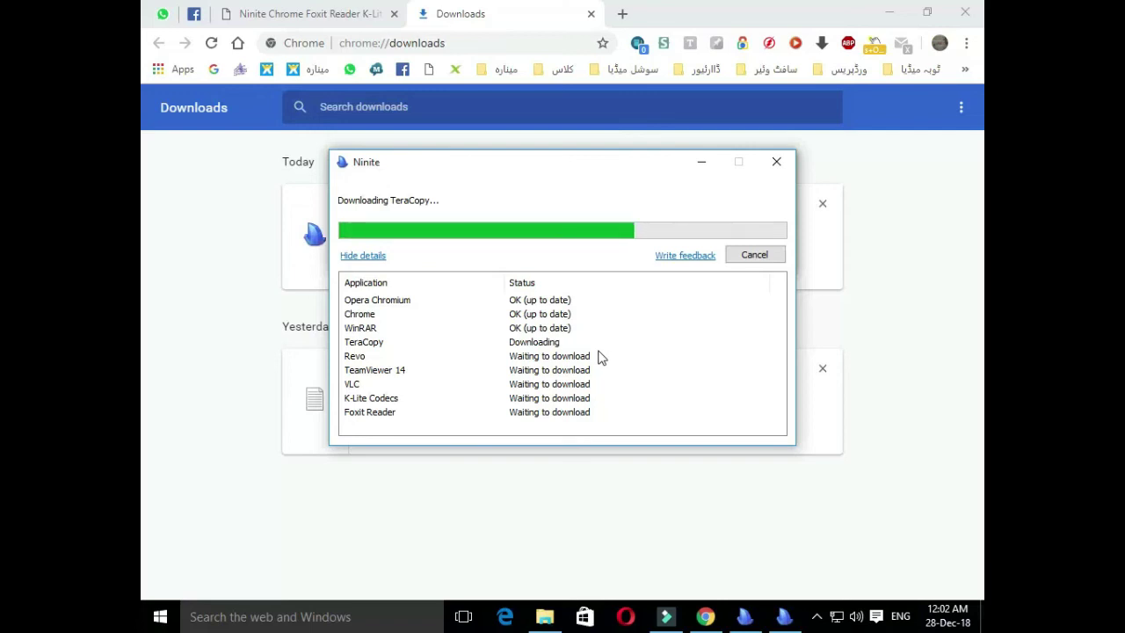
# Step: Return to the Ninite app selection page and review which apps are selected in each category
pyautogui.click(309, 9)
pyautogui.scroll(-2, 477, 274)
pyautogui.scroll(2, 475, 273)
pyautogui.click(160, 44)
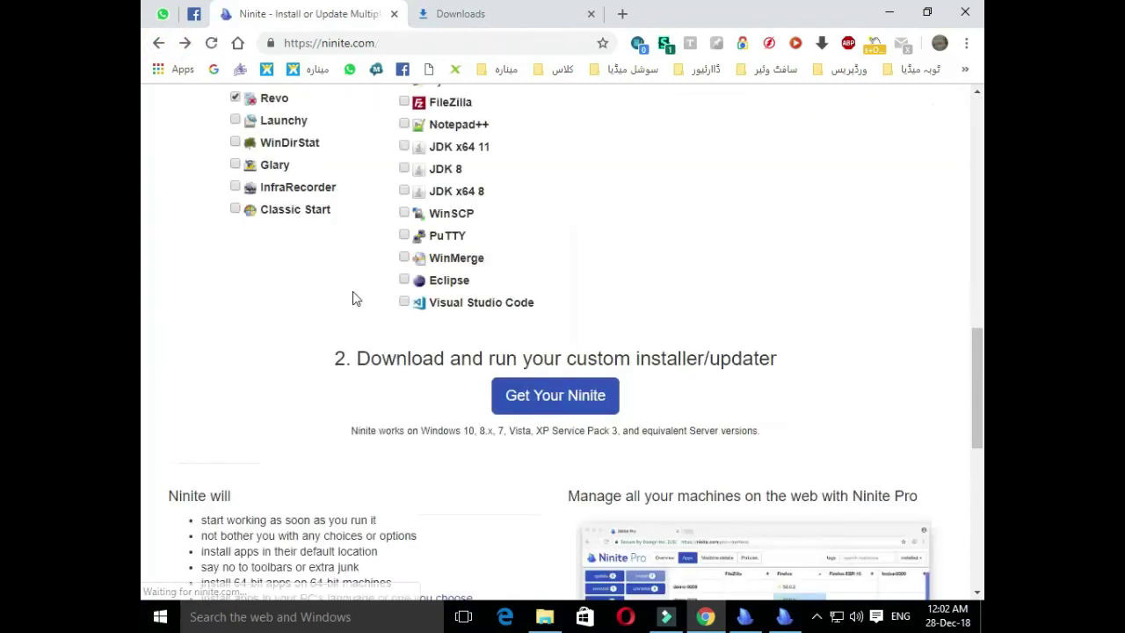
pyautogui.scroll(3, 352, 295)
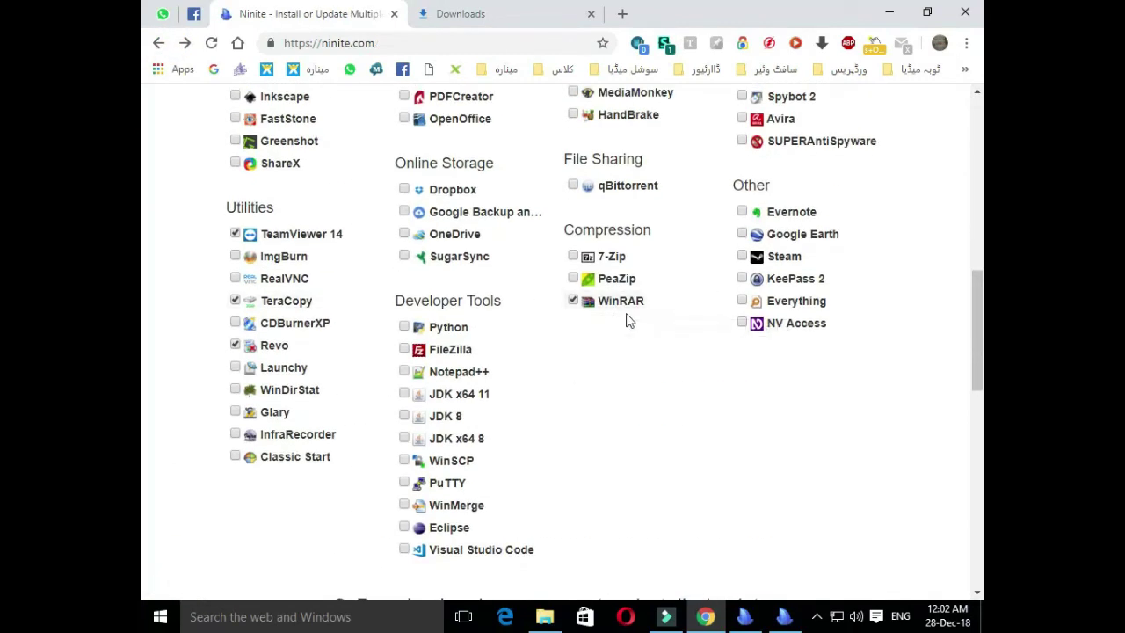
pyautogui.scroll(4, 658, 326)
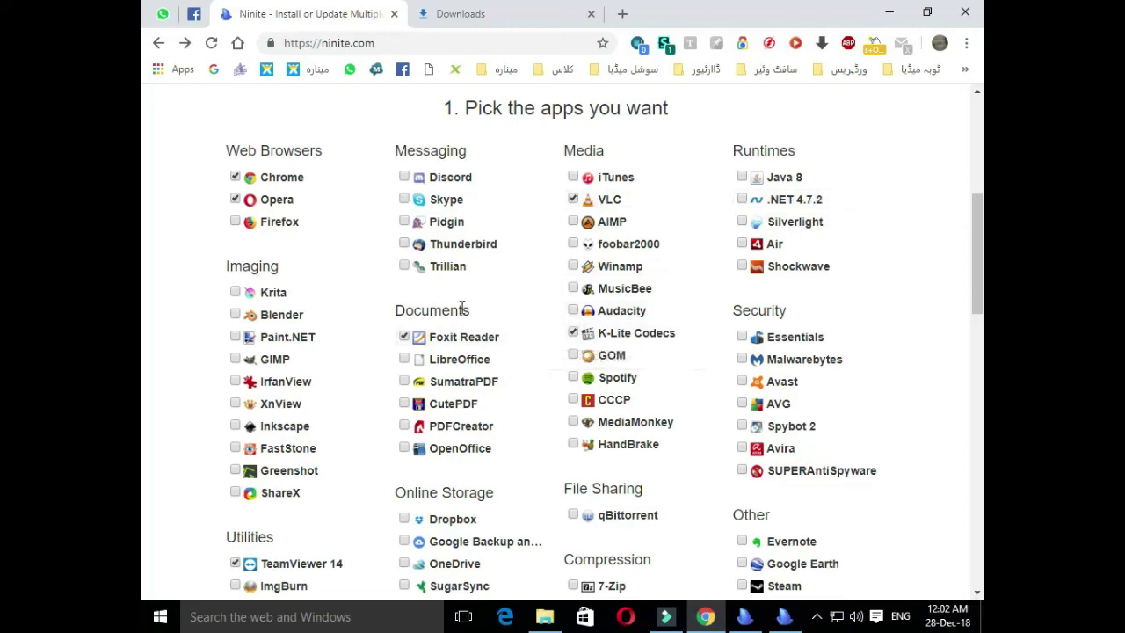
pyautogui.scroll(-3, 462, 312)
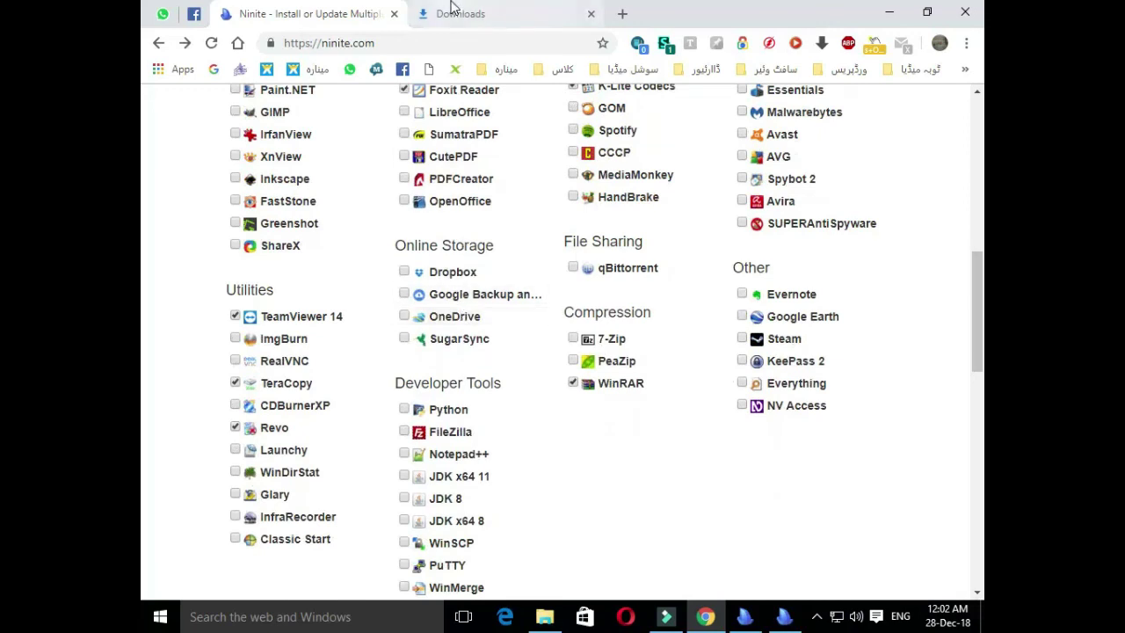